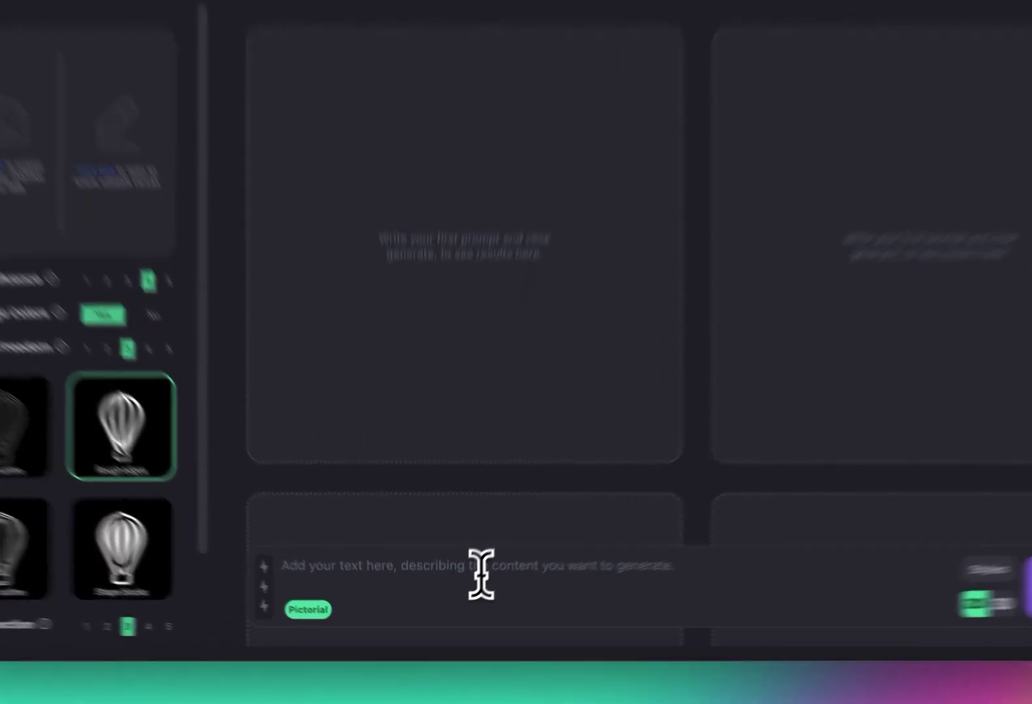
- Generate Pictorial-style logos from the prompt 'gorilla looking to the side'
left_click(465, 594)
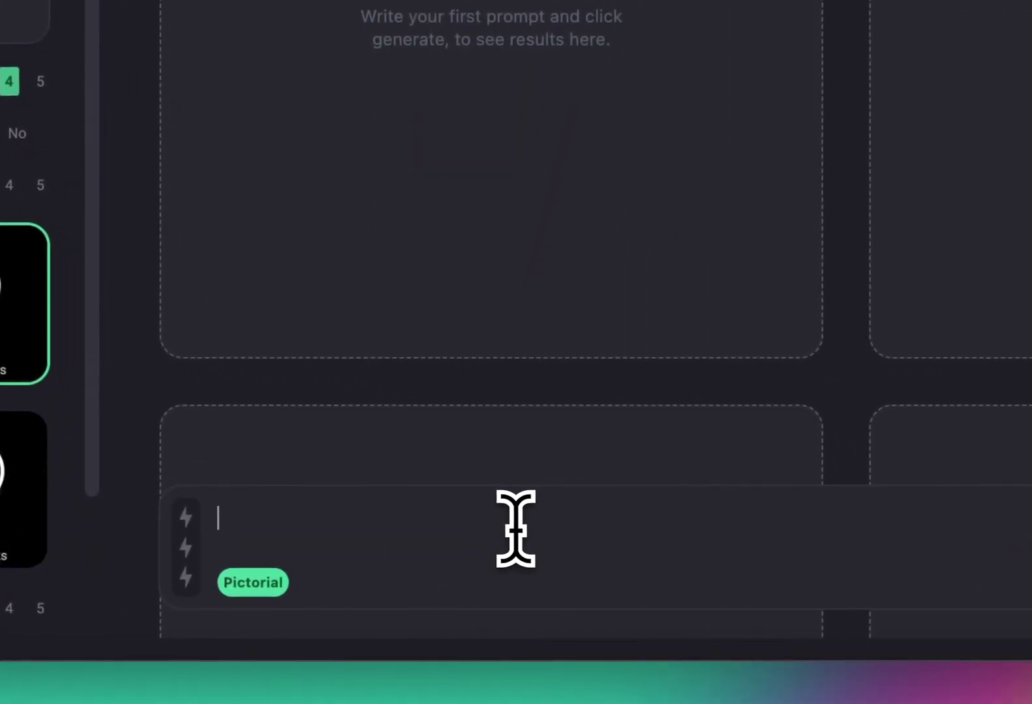
type("gorilla looking to the side")
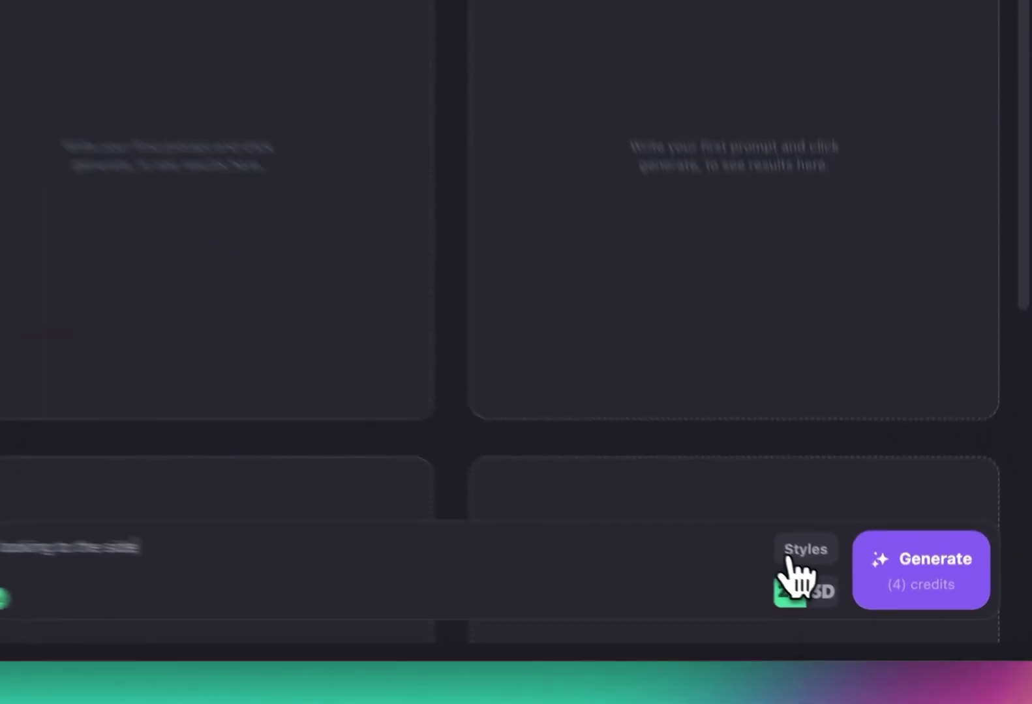
left_click(847, 592)
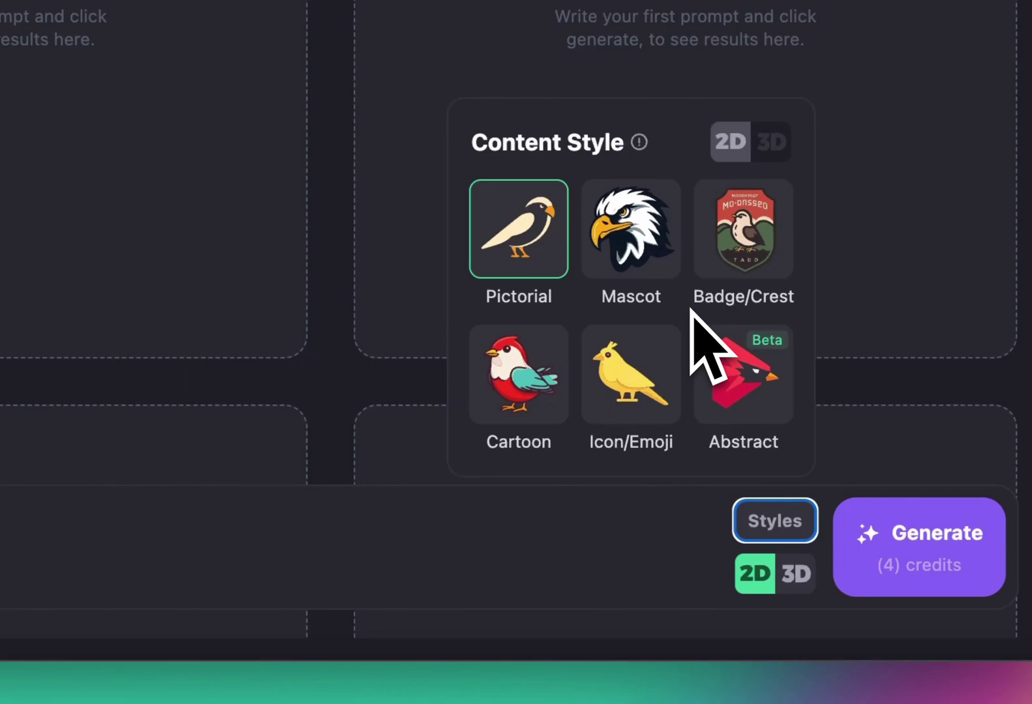
left_click(562, 272)
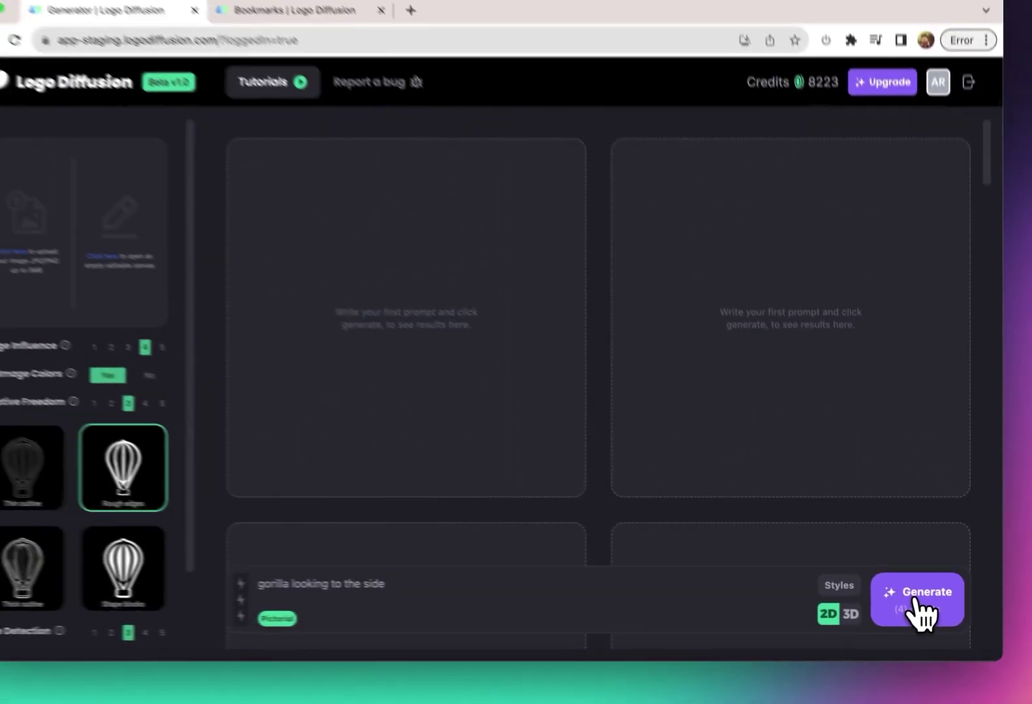
left_click(926, 560)
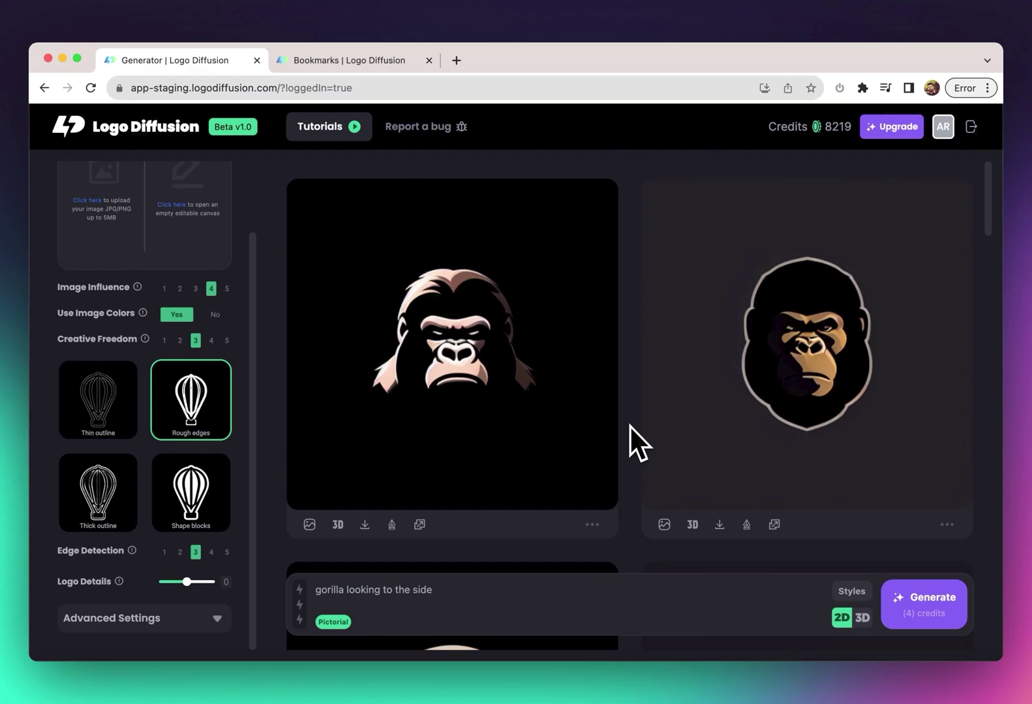
- Scroll through the four generated gorilla head logo results
mouse_move(638, 426)
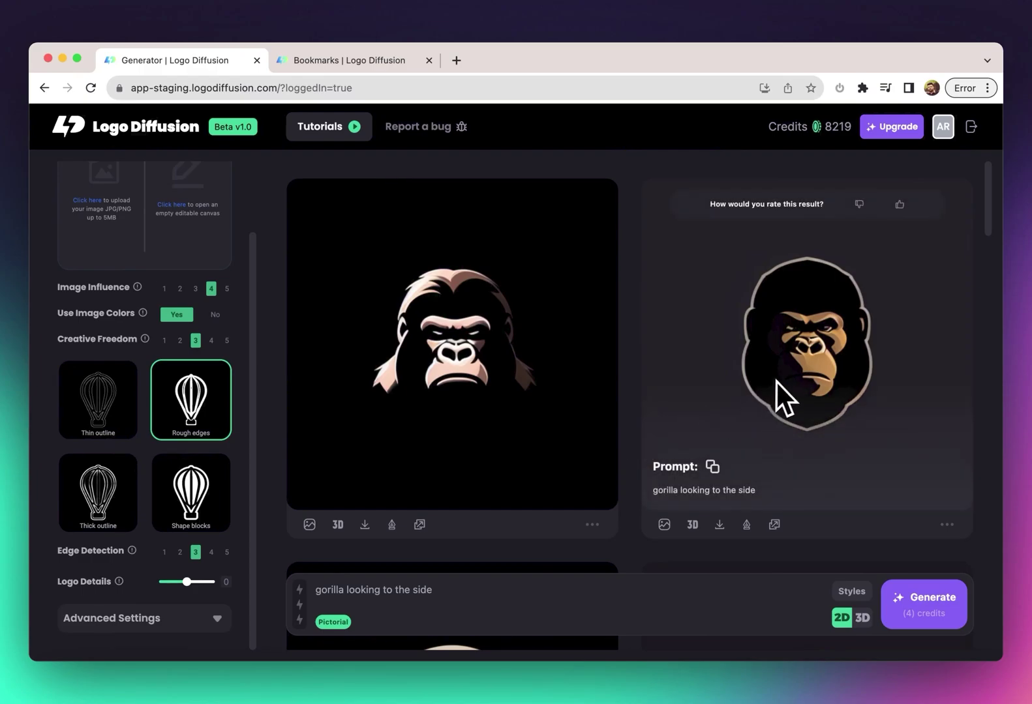
scroll(587, 404, "down", 1)
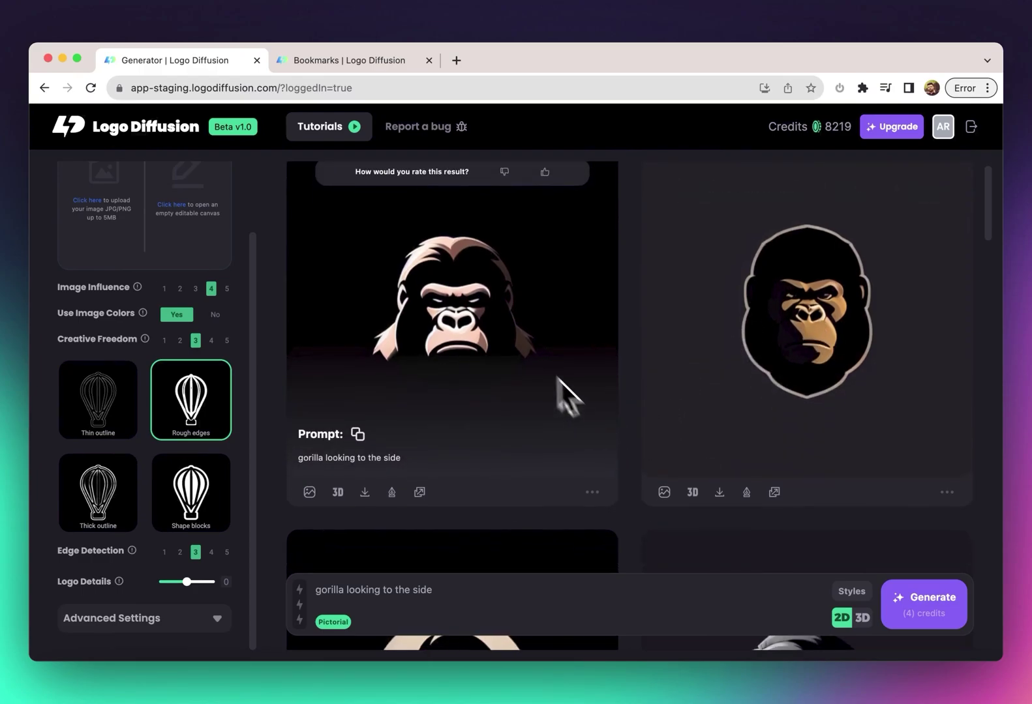
scroll(606, 420, "down", 5)
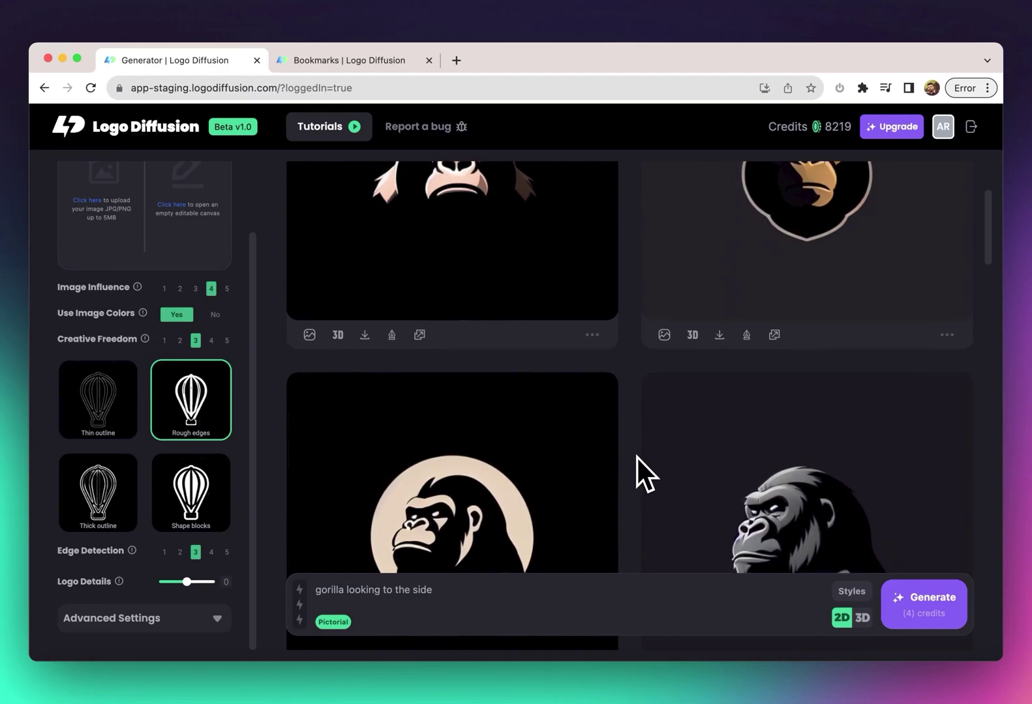
scroll(636, 458, "down", 1)
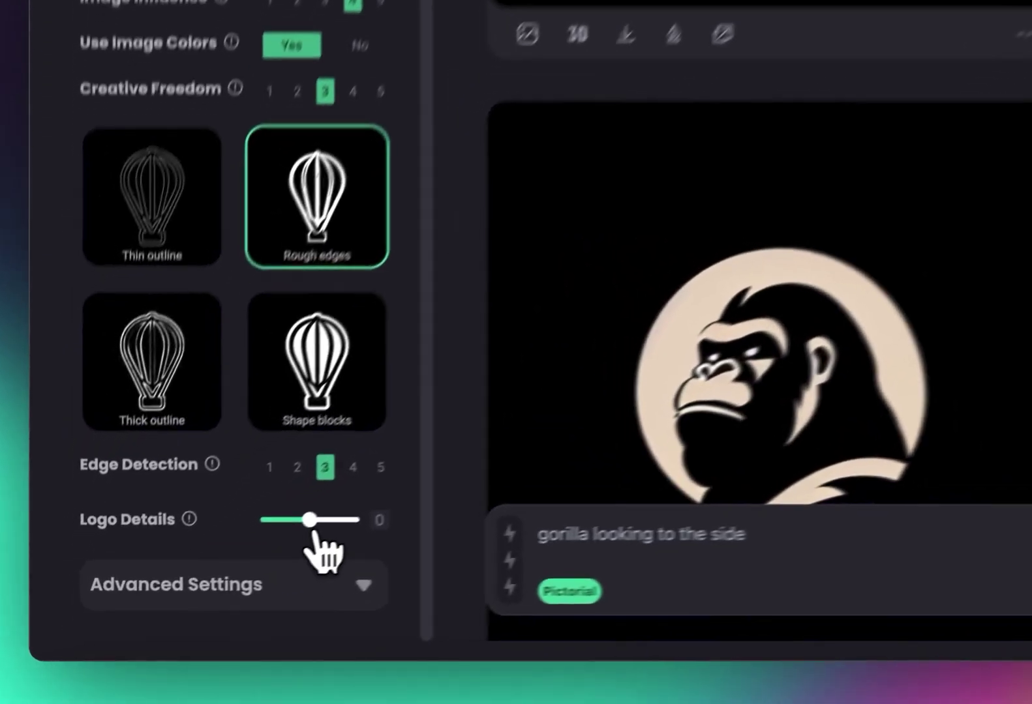
left_click_drag(187, 581, 181, 583)
left_click_drag(330, 507, 329, 509)
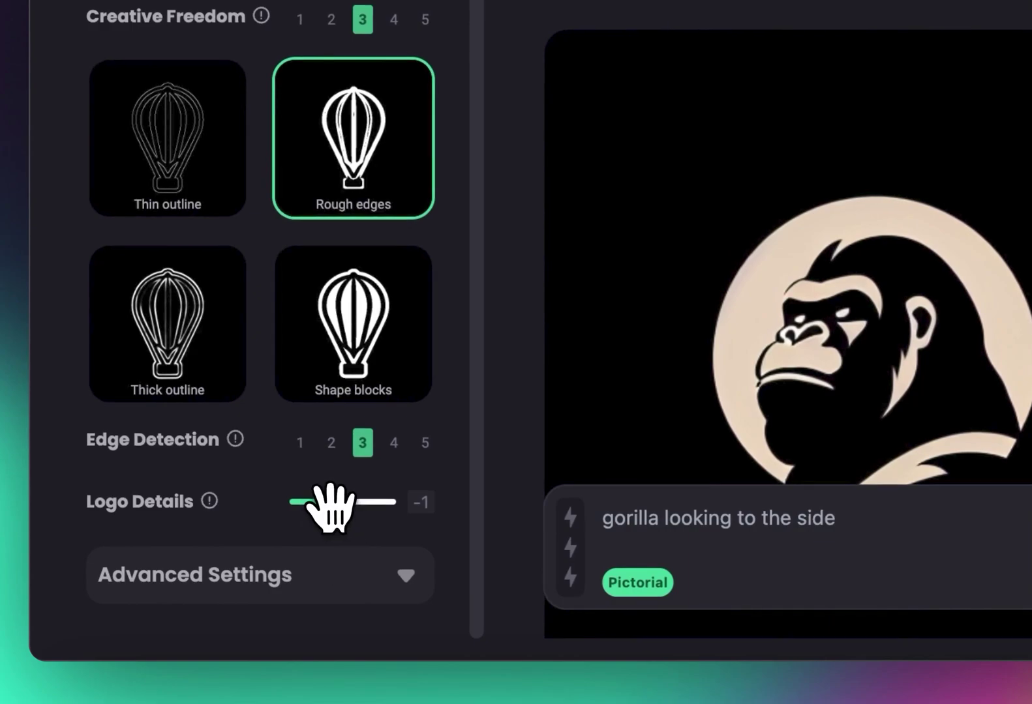
left_click_drag(323, 505, 269, 518)
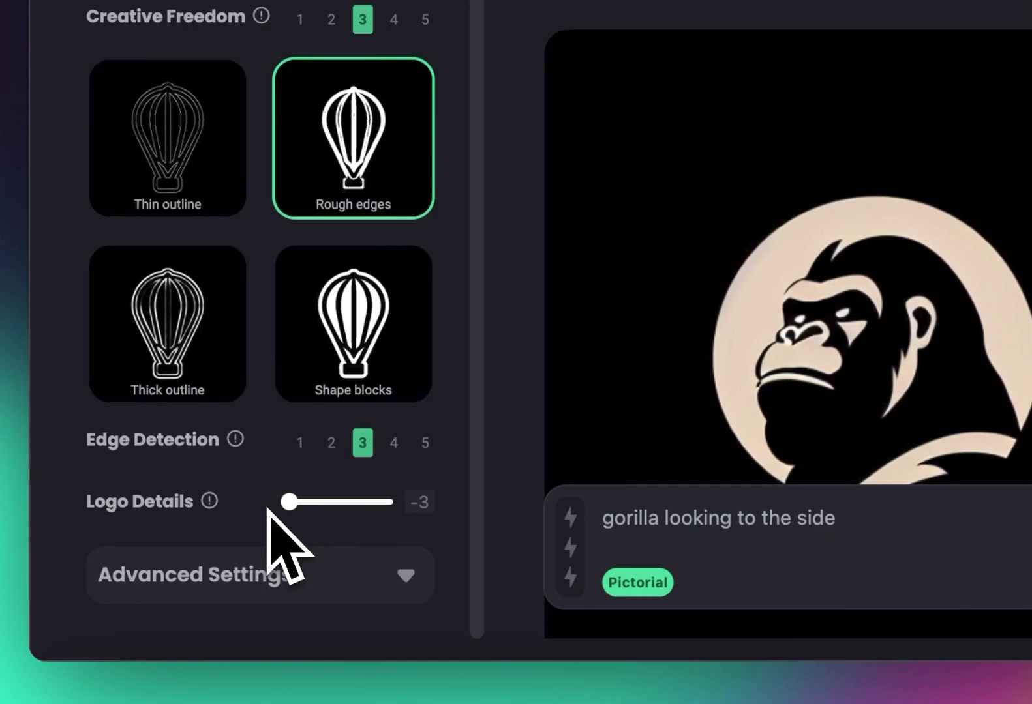
left_click_drag(287, 502, 399, 510)
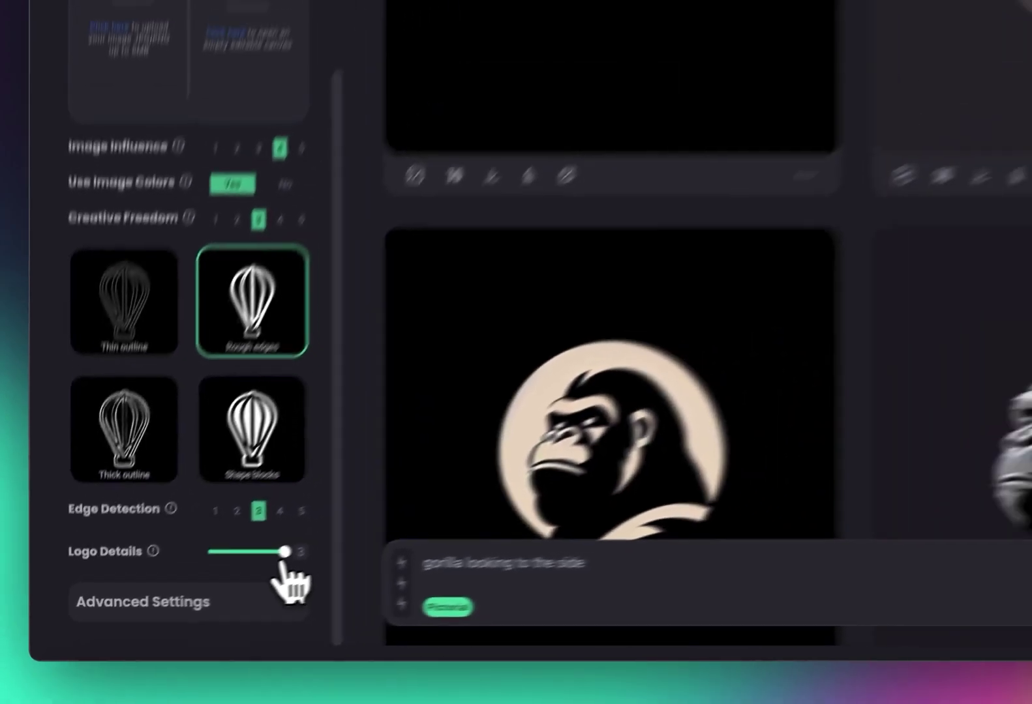
left_click_drag(397, 508, 347, 497)
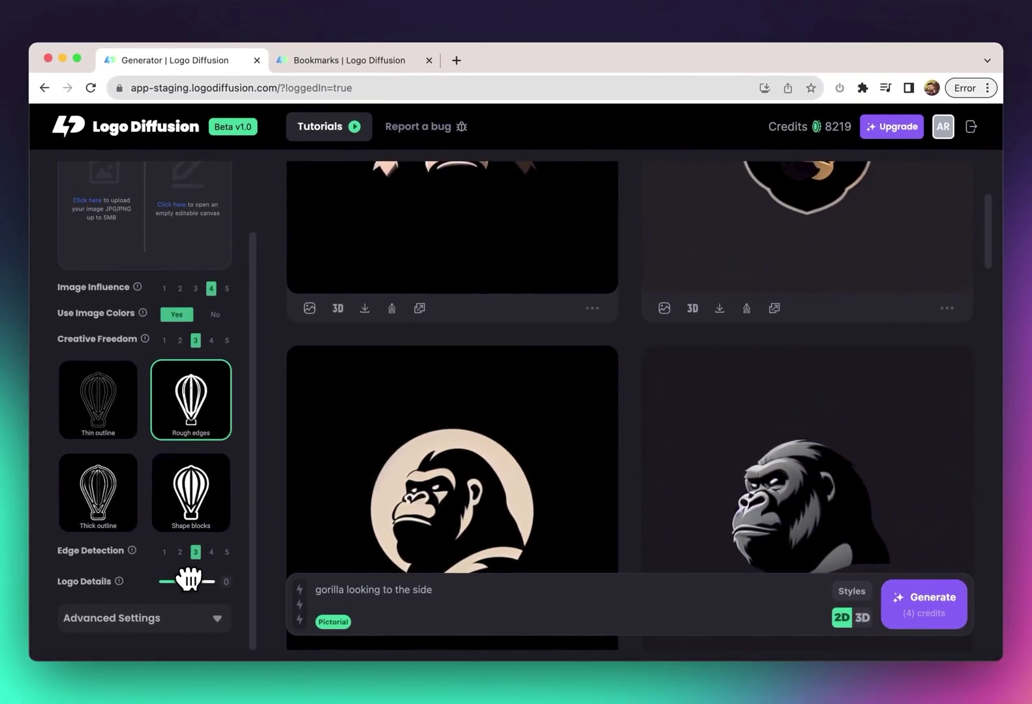
left_click_drag(189, 579, 189, 579)
- Reuse the moon-circle gorilla's settings with Logo Details at -1 and generate a new batch
left_click(442, 486)
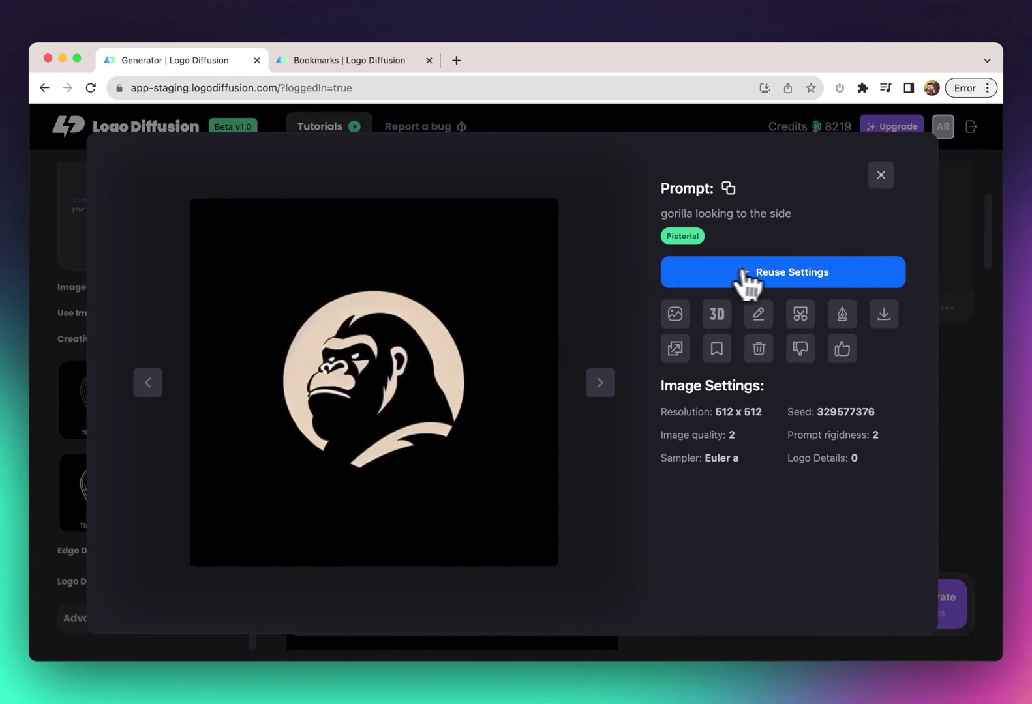
left_click(774, 285)
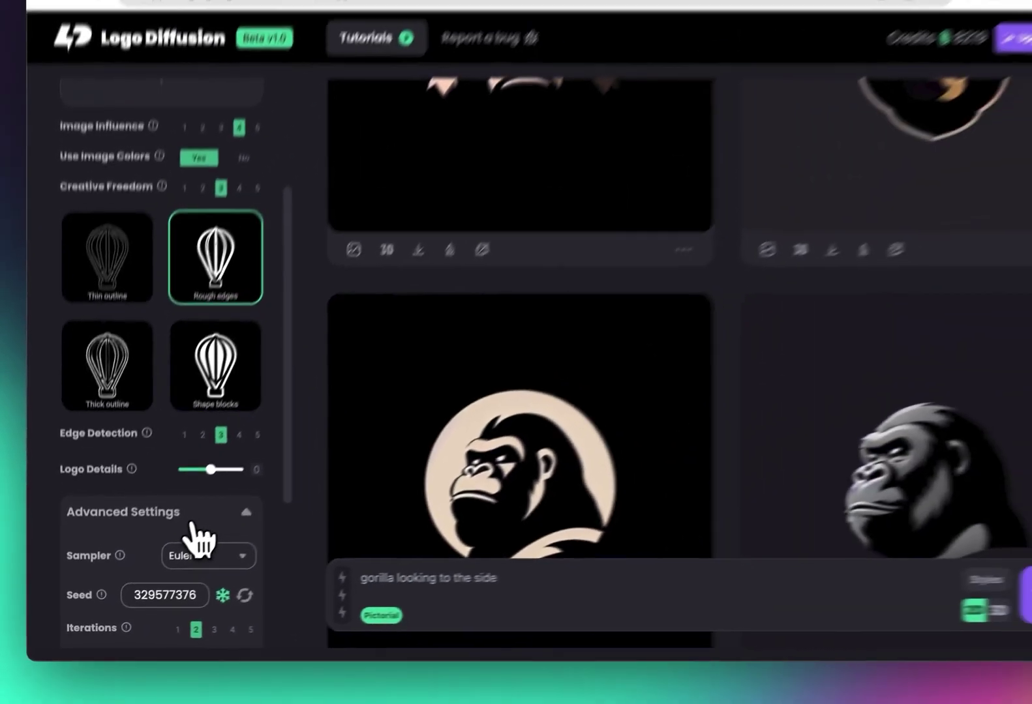
left_click(192, 522)
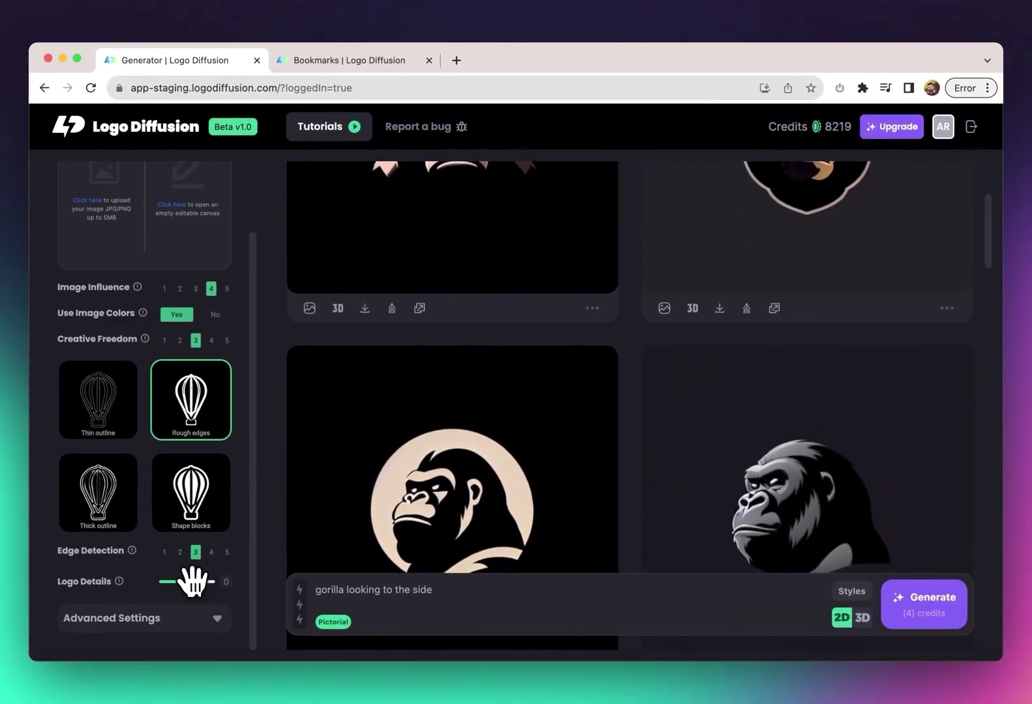
left_click_drag(195, 582, 176, 582)
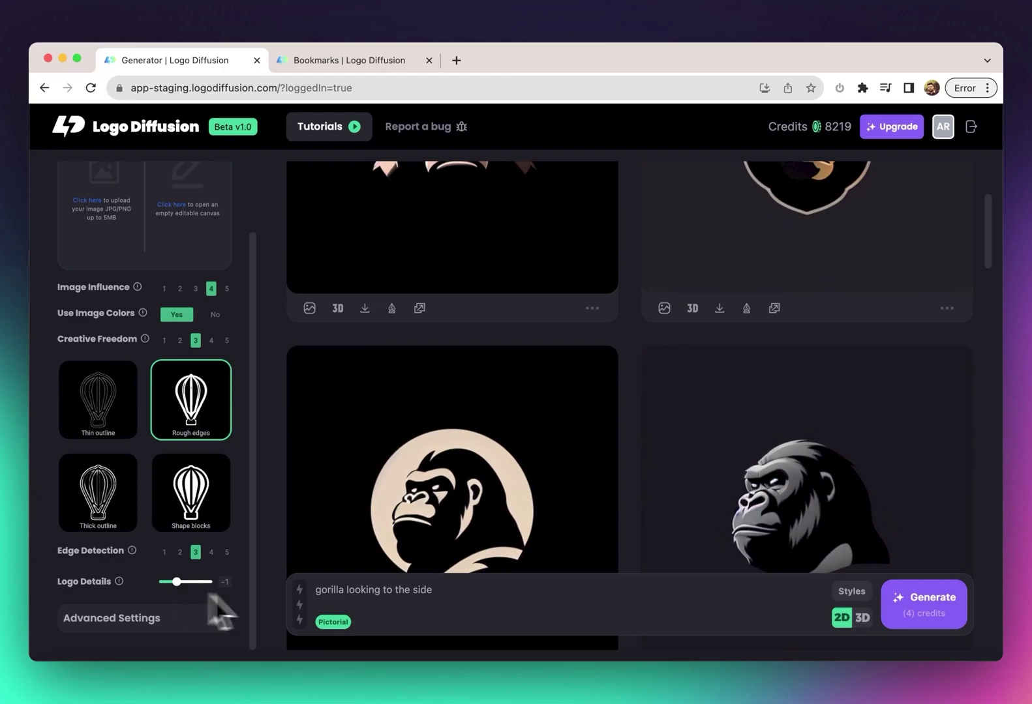
left_click(945, 621)
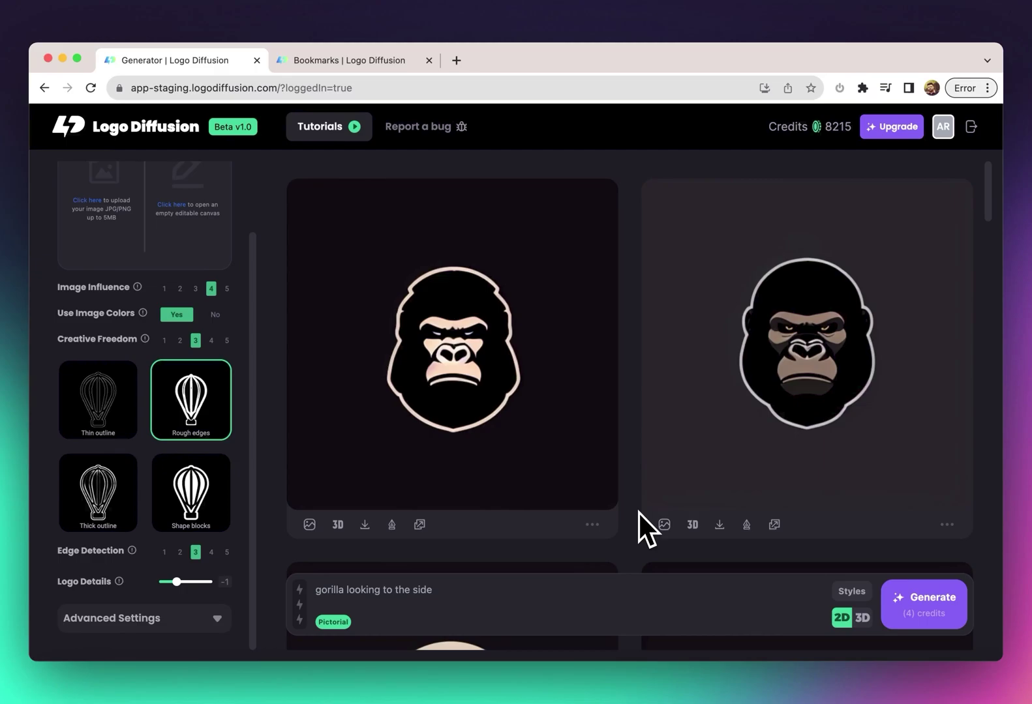
- Step back to the Logo Details -2 gorilla variant and vectorize it
scroll(639, 513, "down", 5)
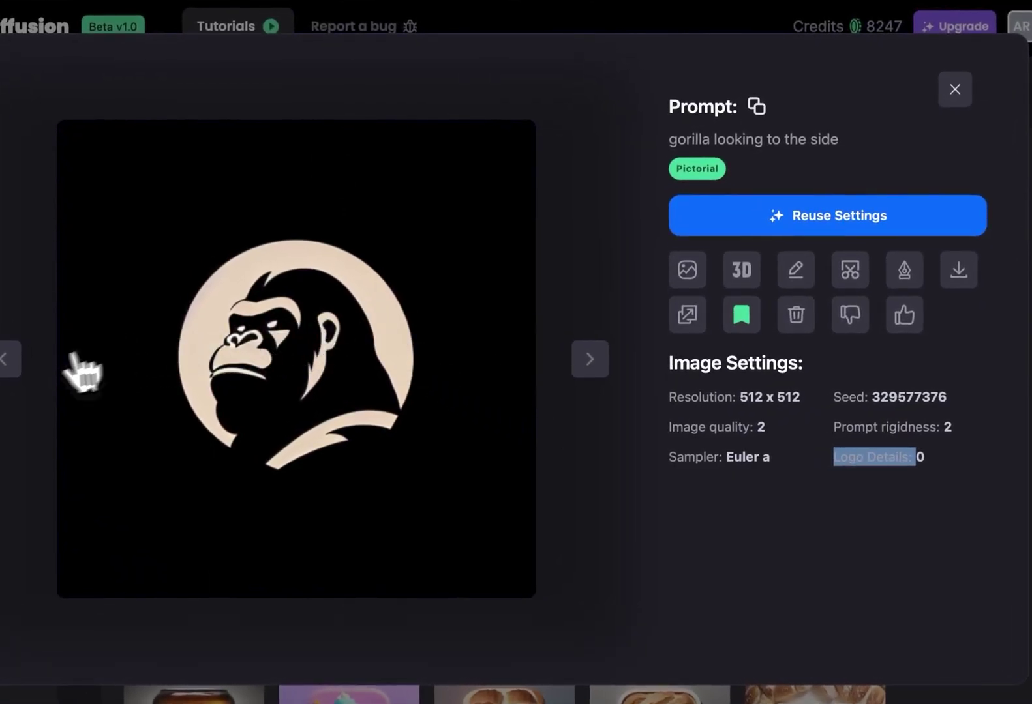
left_click(11, 365)
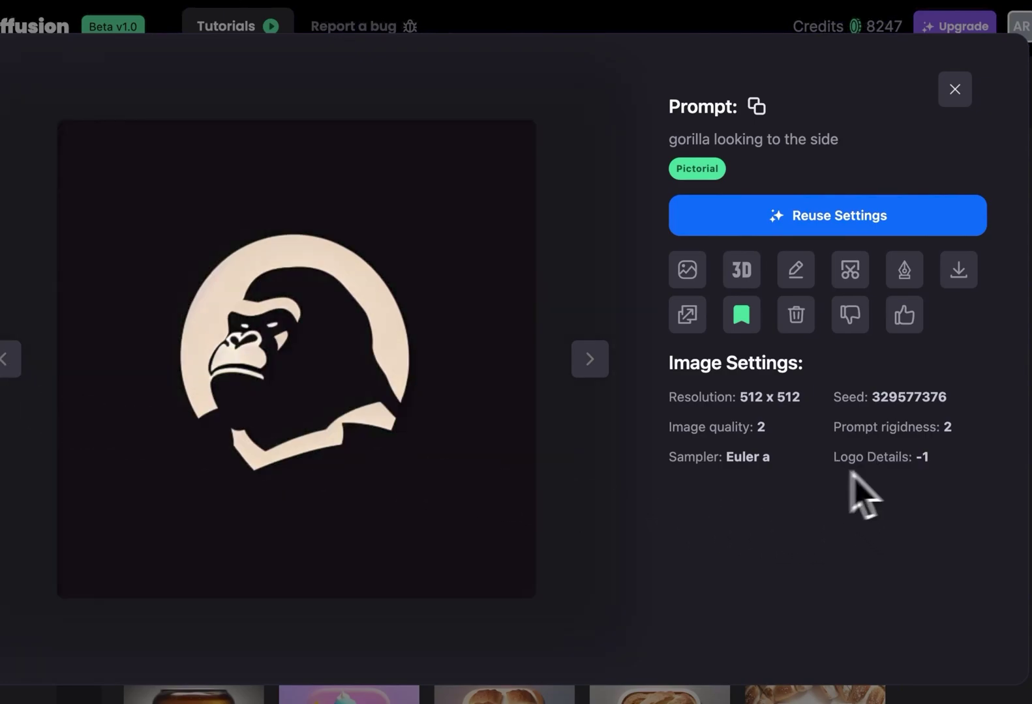
left_click(9, 373)
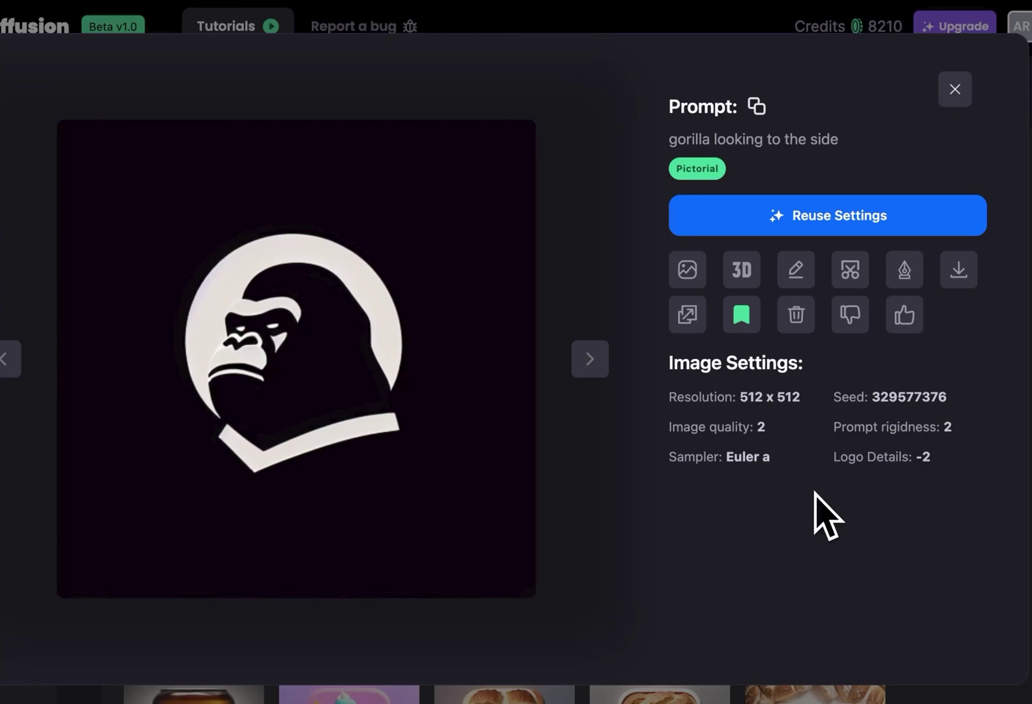
left_click(905, 275)
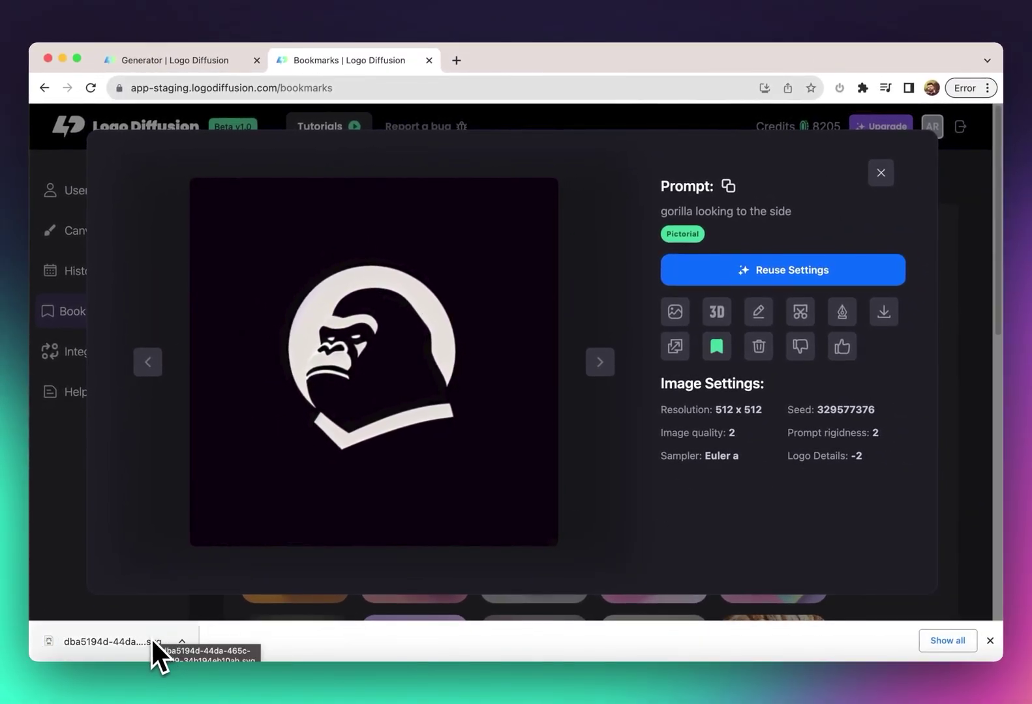
- Open the downloaded gorilla SVG in its own browser tab
left_click_drag(148, 639, 552, 103)
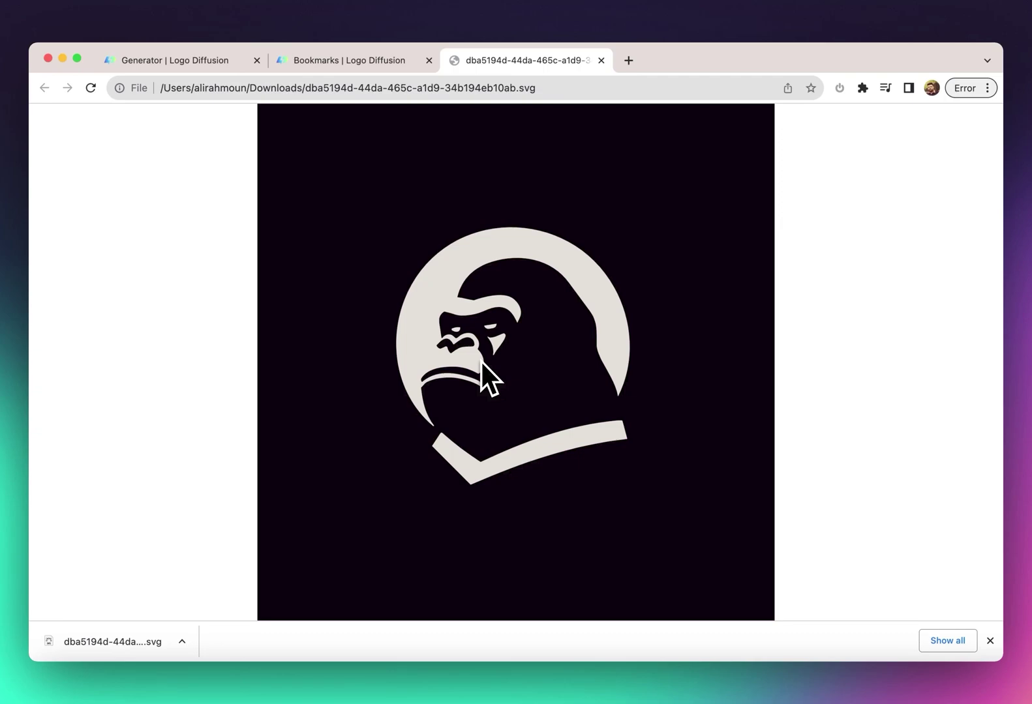
- Close the SVG preview tab to return to the Logo Diffusion generator
scroll(481, 362, "up", 5)
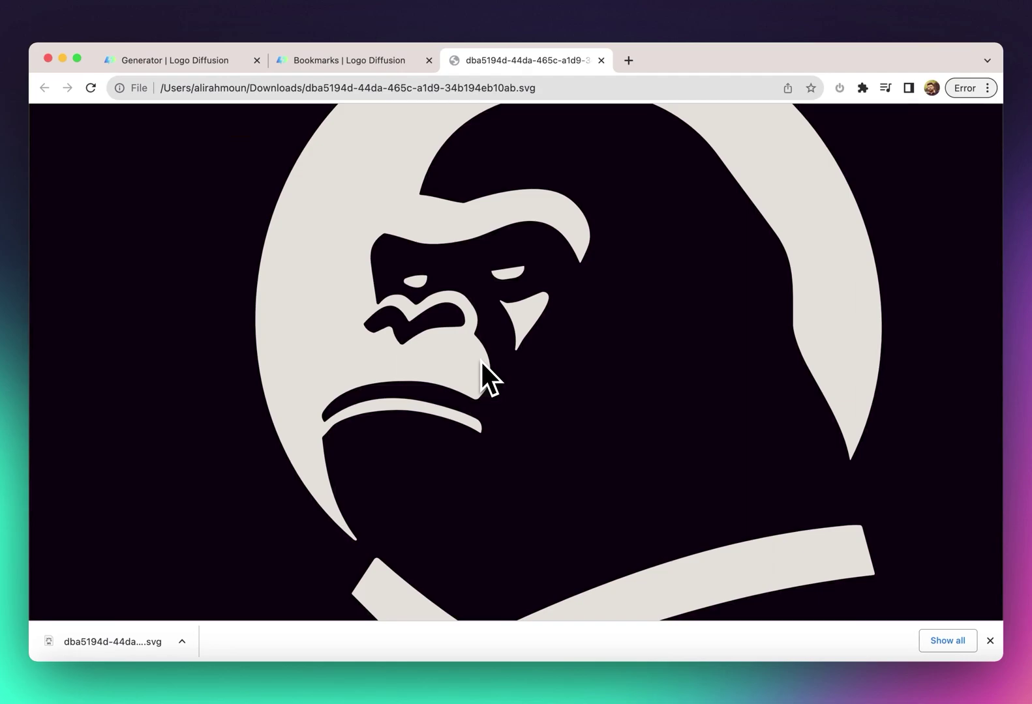
key("super+w")
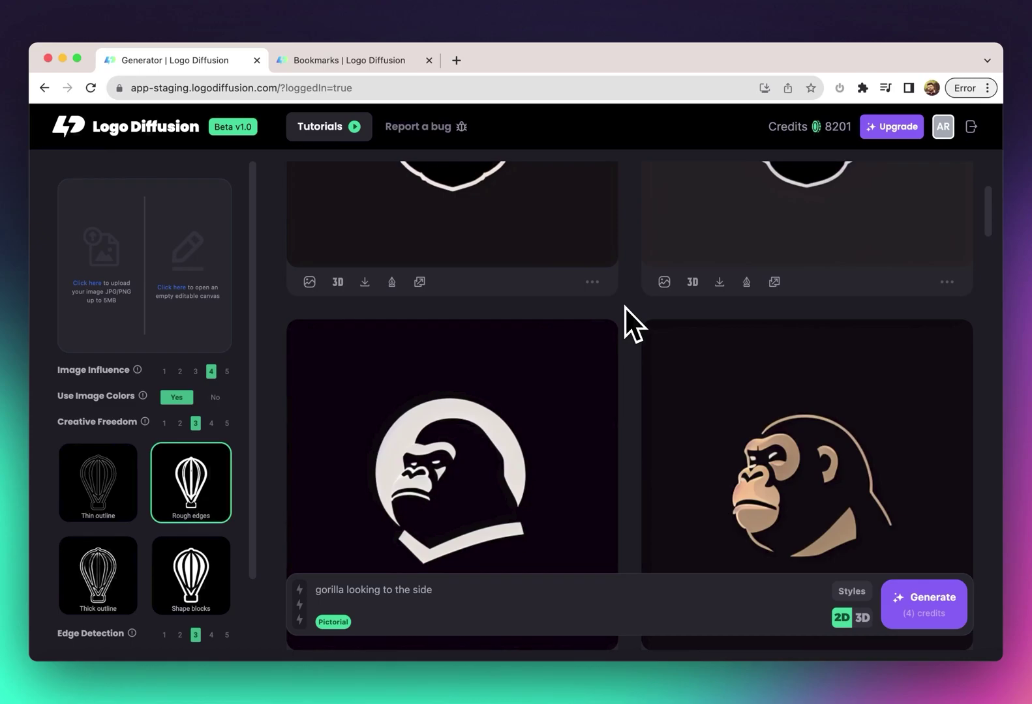
- Load the gorilla-in-circle logo as the 3D inspiration image
left_click(584, 428)
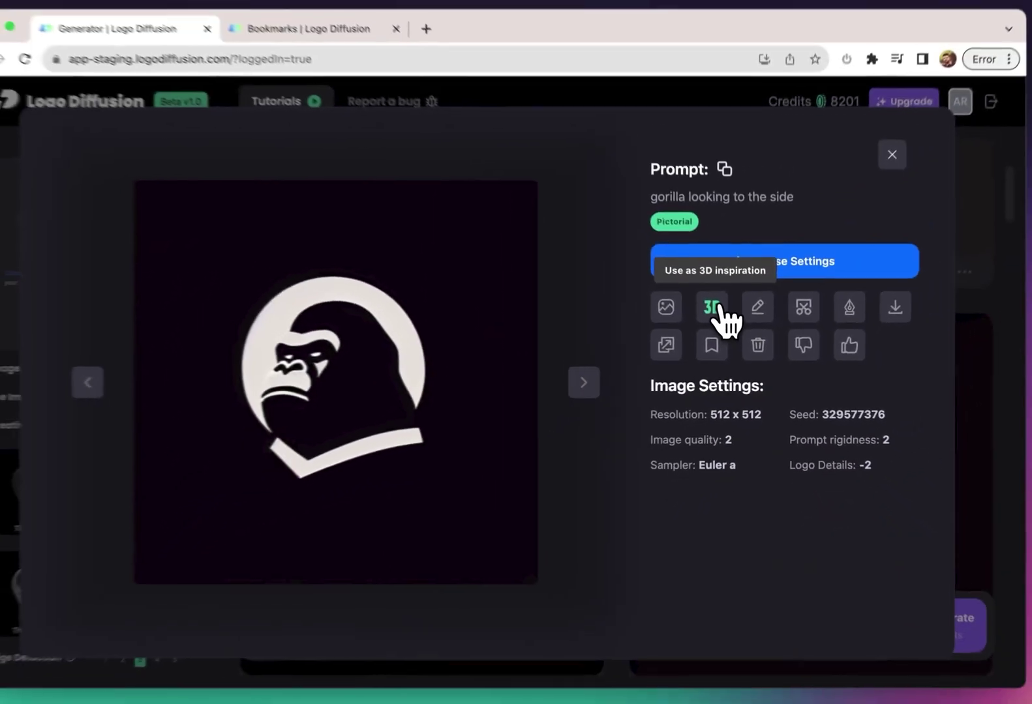
left_click(677, 242)
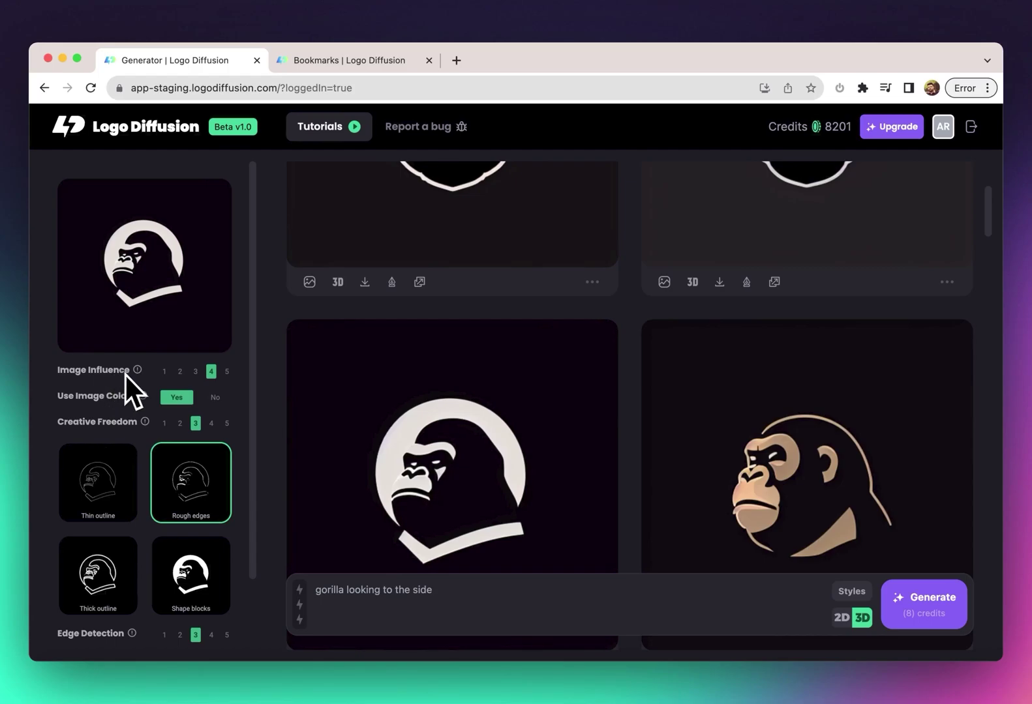
- Set Image Influence to 5 and Creative Freedom to 5 for the gorilla reference
left_click(227, 371)
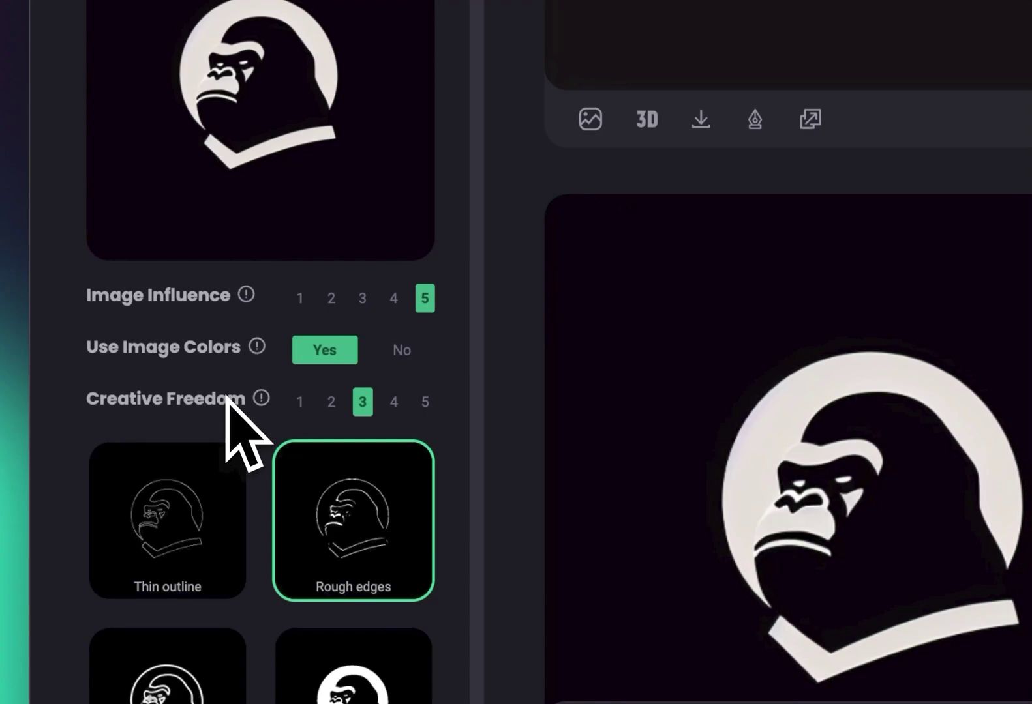
left_click(425, 403)
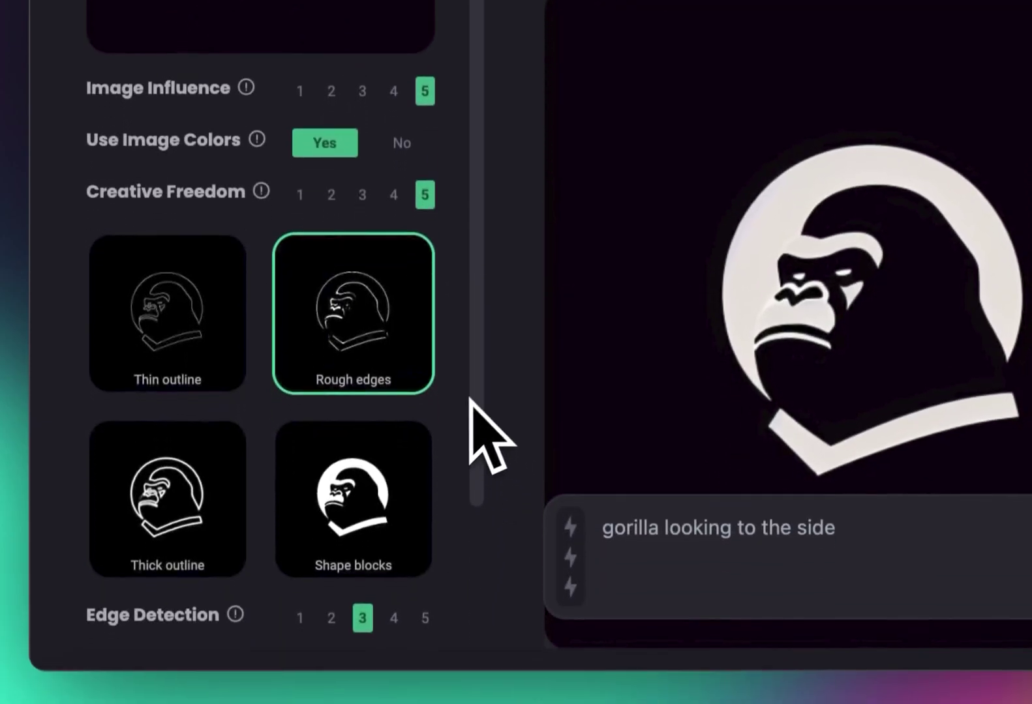
scroll(470, 400, "down", 5)
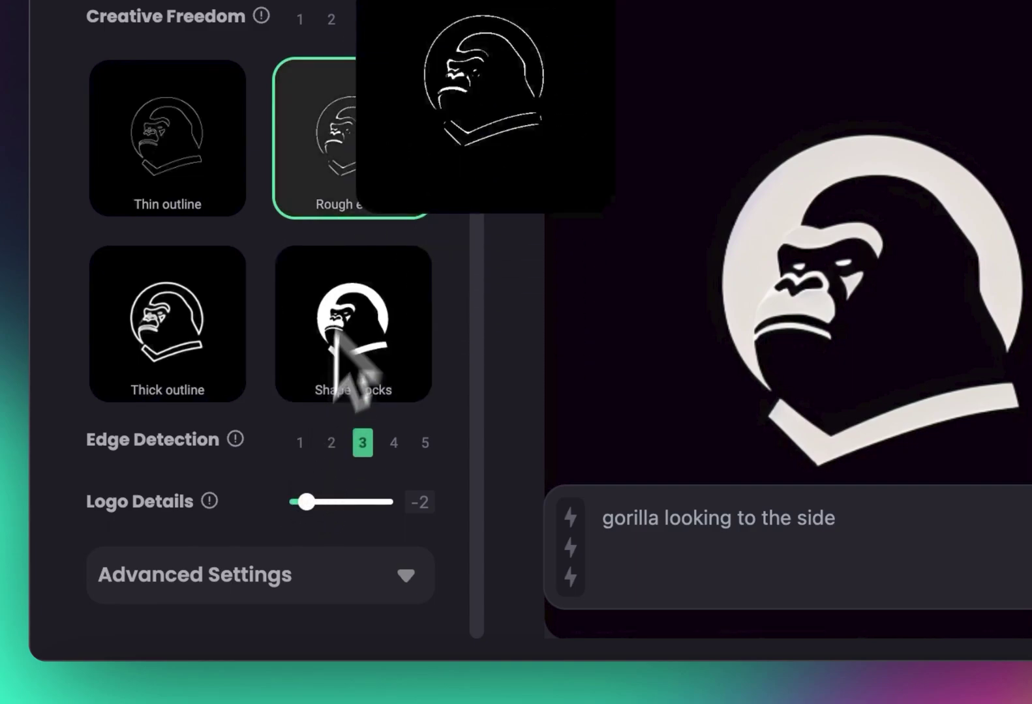
- Switch the reference to Thin outline with Edge Detection 1 and Logo Details 0
mouse_move(355, 170)
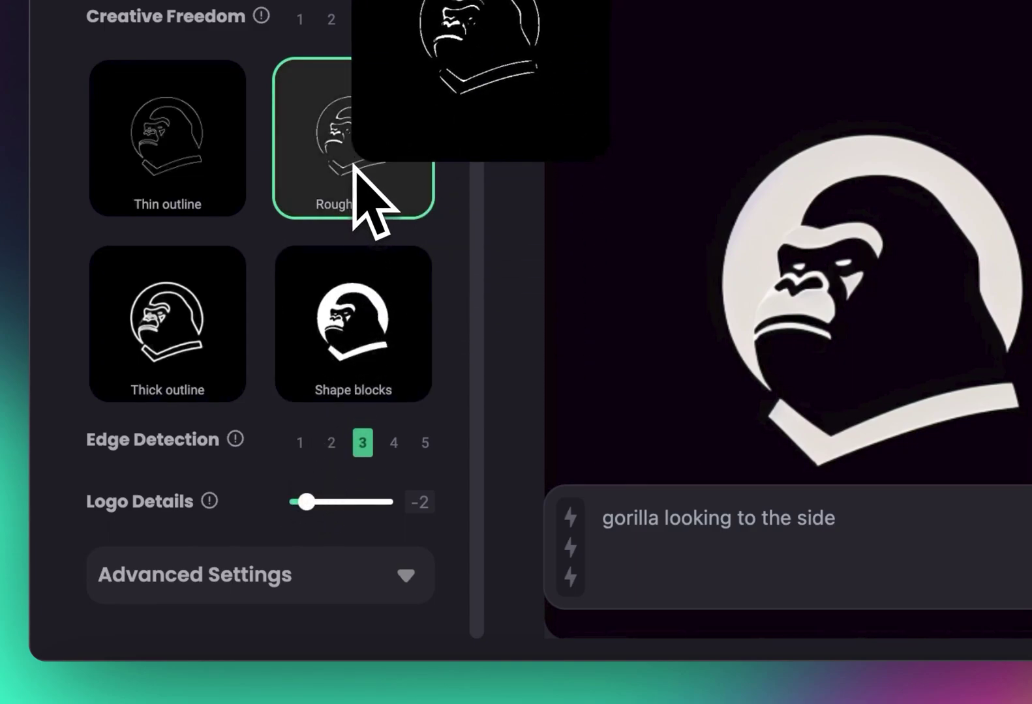
left_click(307, 446)
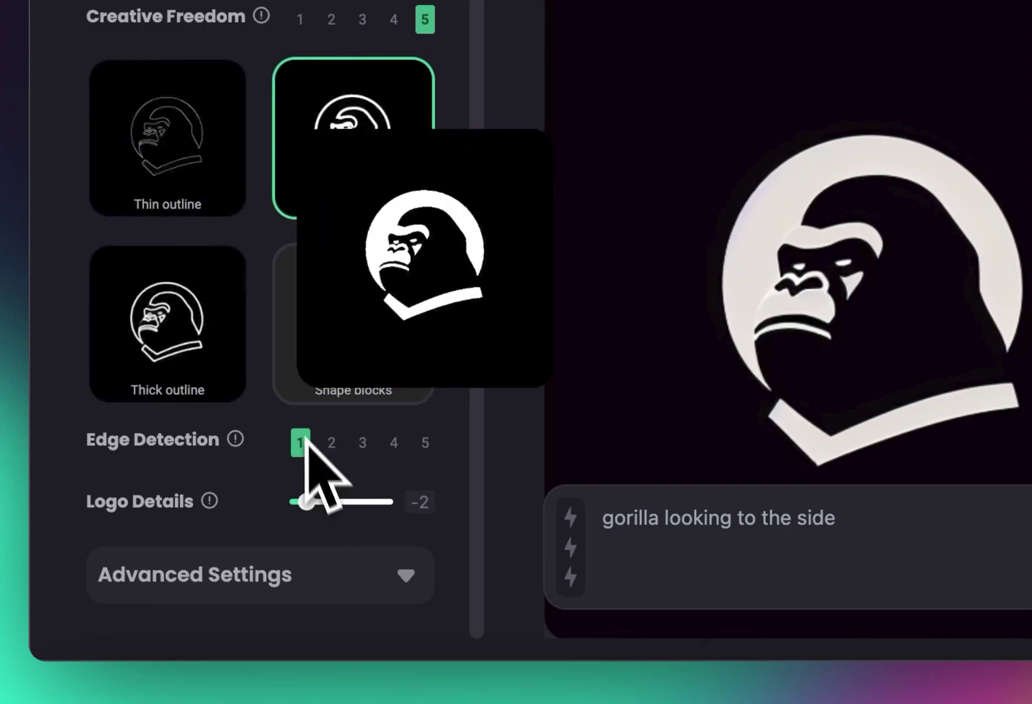
mouse_move(318, 182)
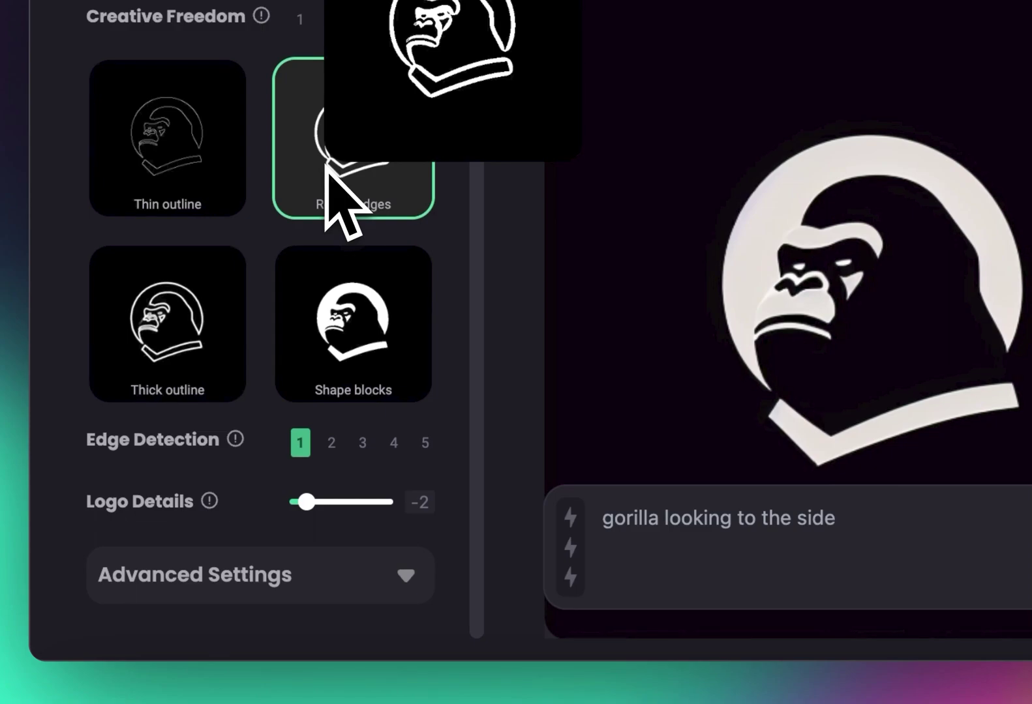
mouse_move(210, 177)
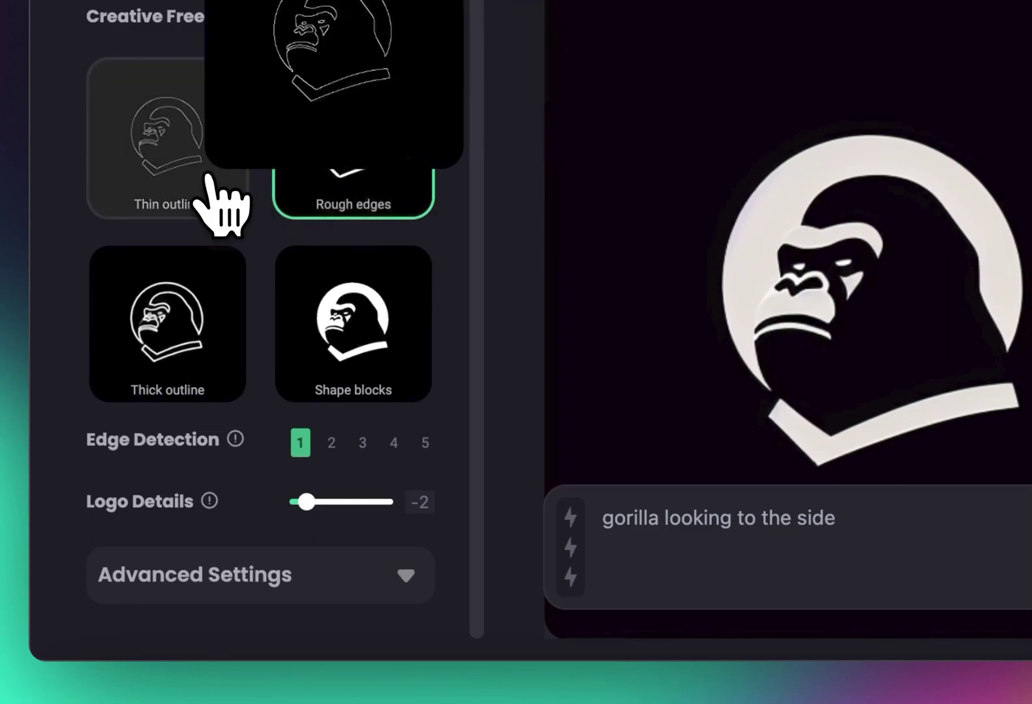
left_click(209, 179)
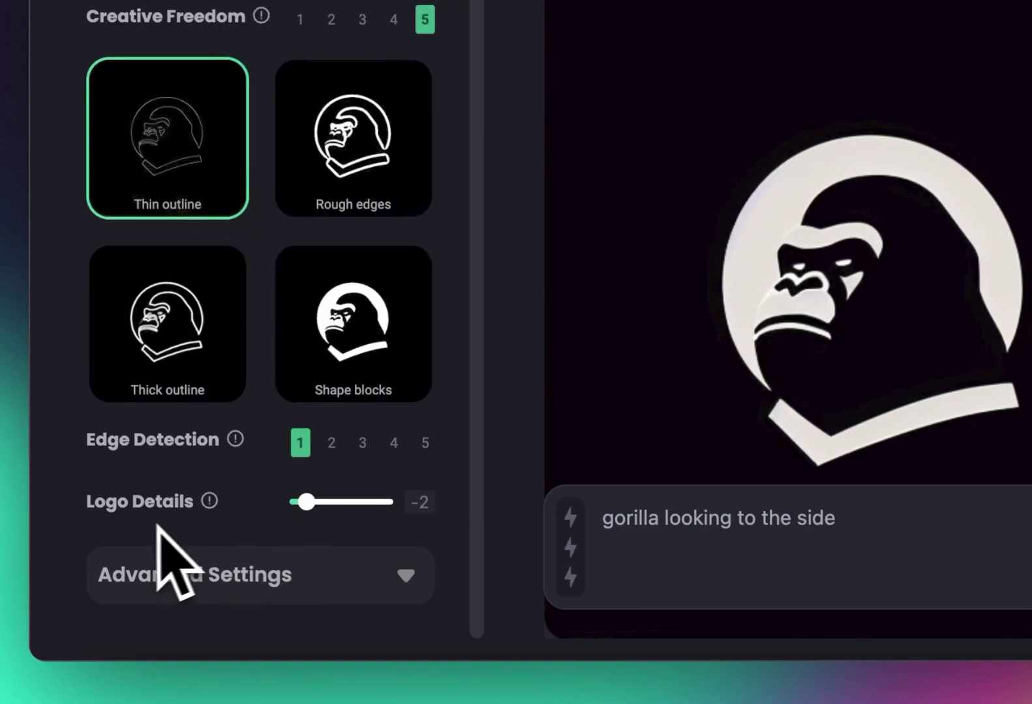
left_click_drag(307, 502, 346, 502)
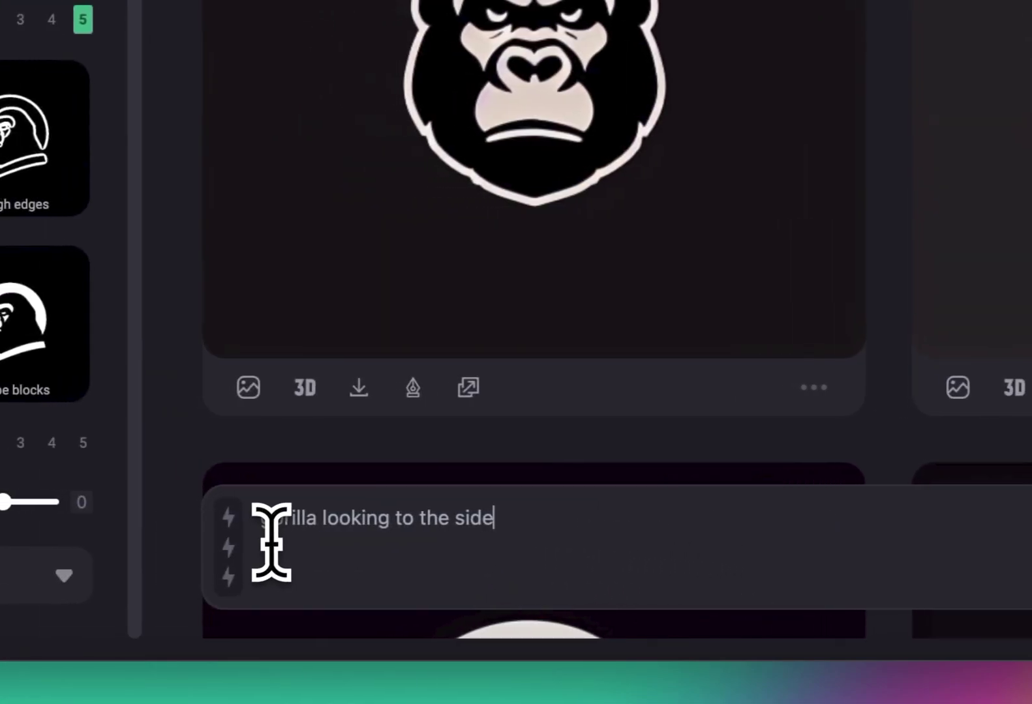
- Generate from 'gorilla wearing suit, black background' and open the first suited-gorilla render
left_click_drag(217, 522, 450, 522)
key("BackSpace")
key("BackSpace")
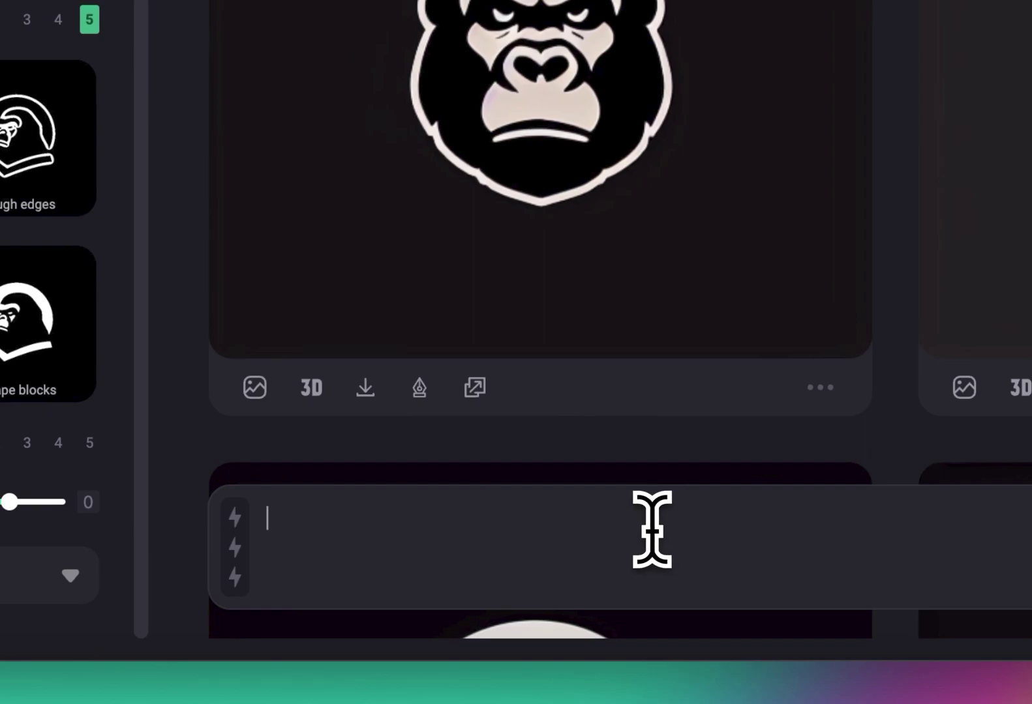
type("gorilla wearing suit, black background")
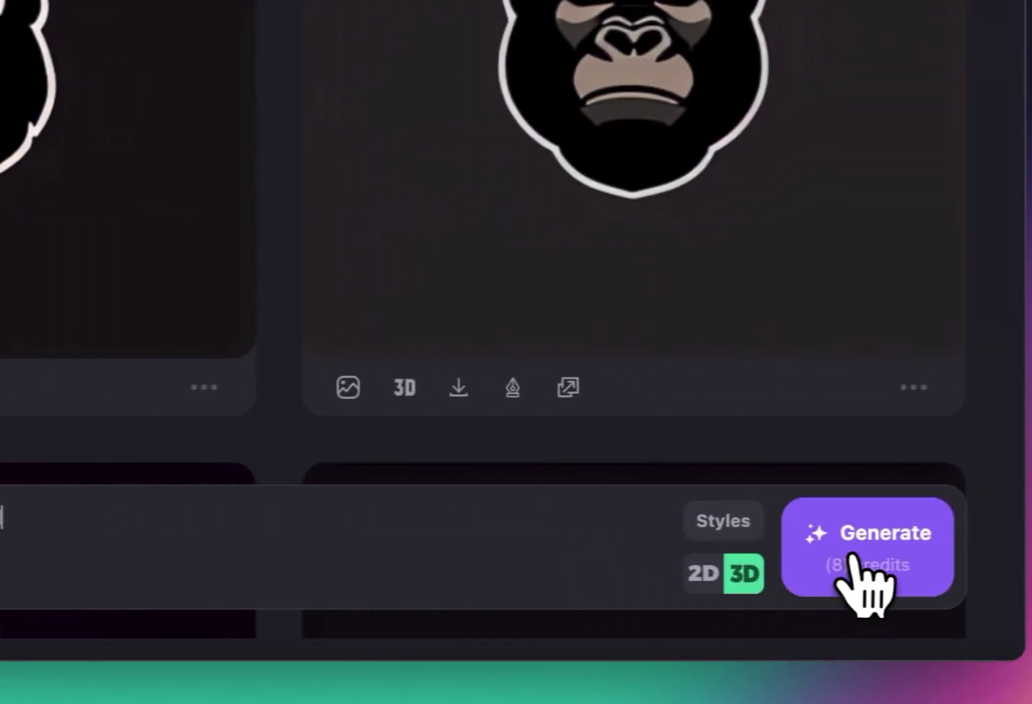
left_click(1007, 561)
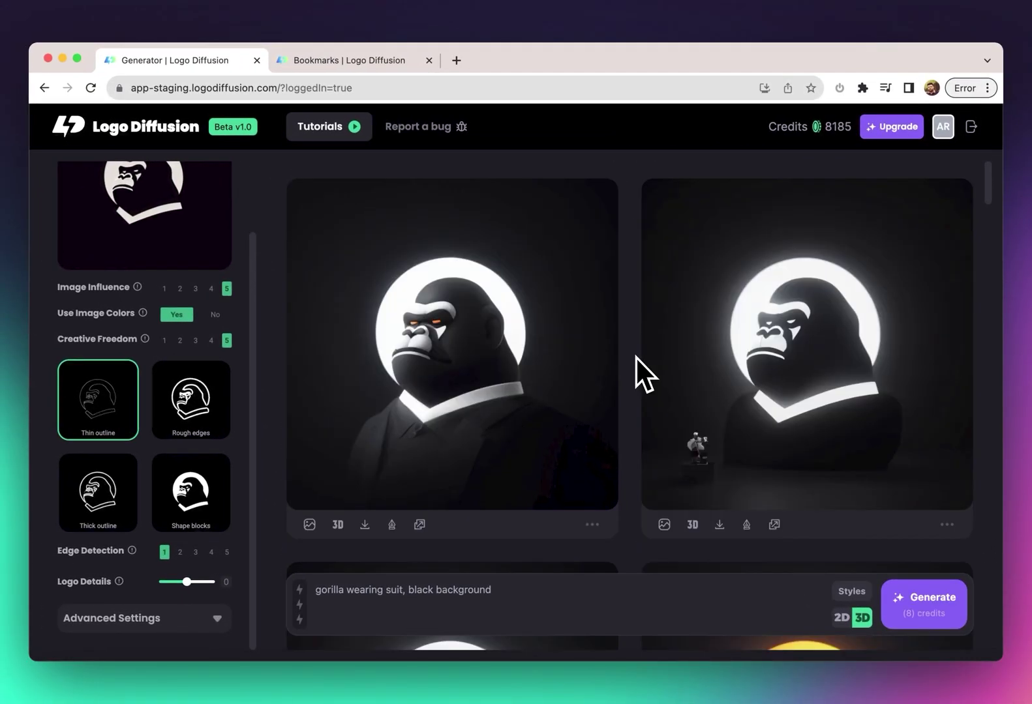
left_click(522, 355)
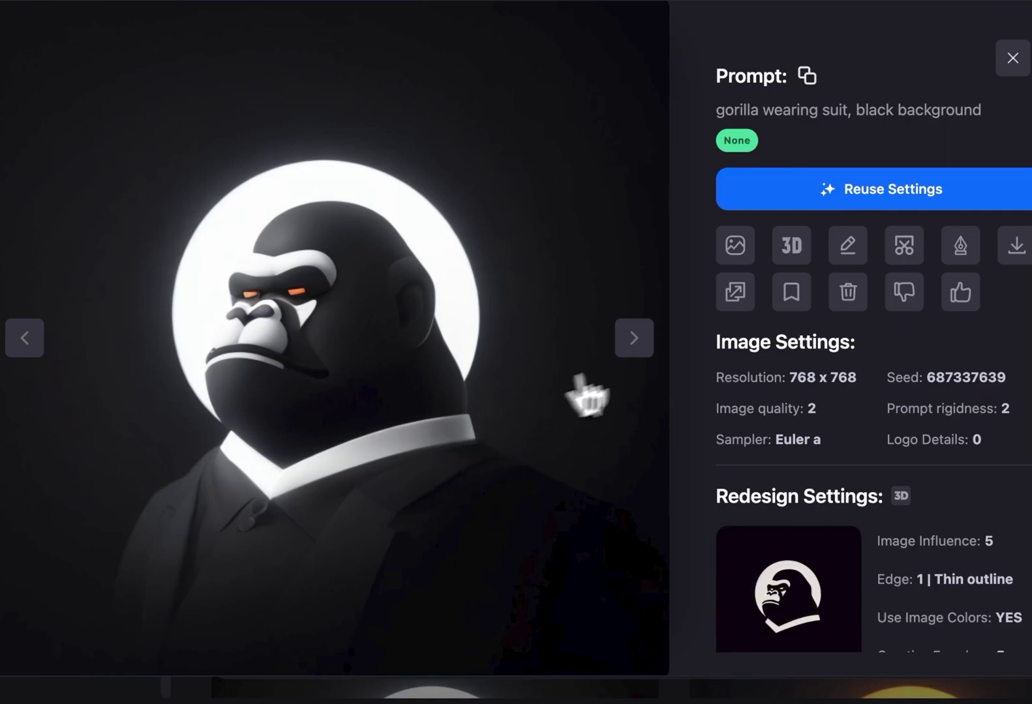
- Browse the suited-gorilla renders, stepping back to the grey halo gorilla with seed 543231961
left_click(651, 349)
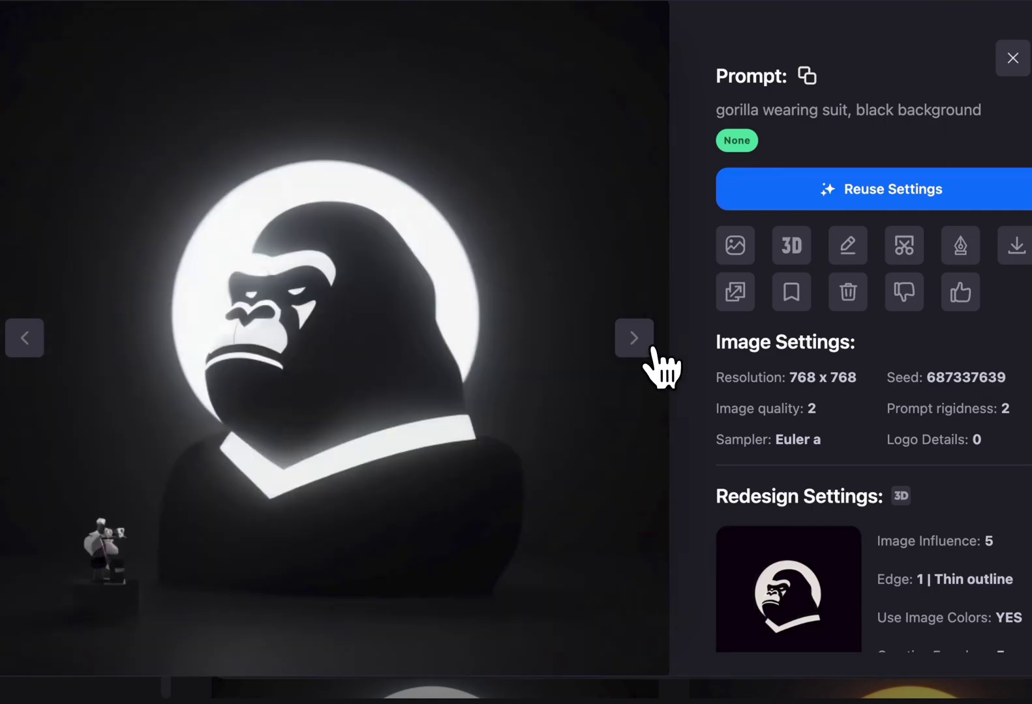
left_click(651, 349)
left_click(651, 349)
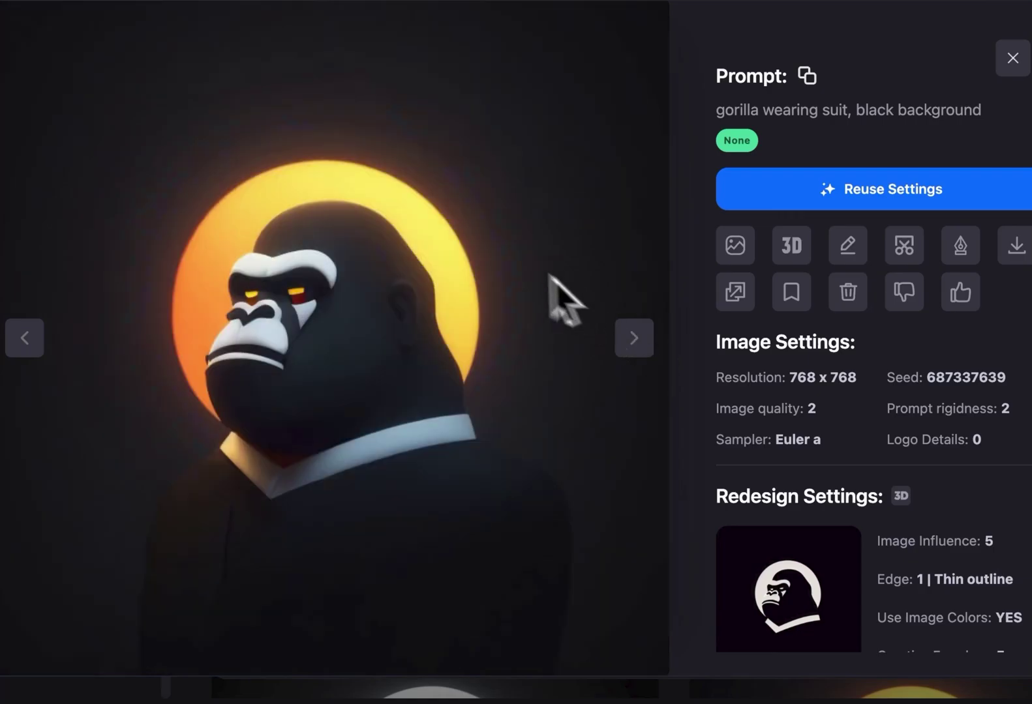
key("Right")
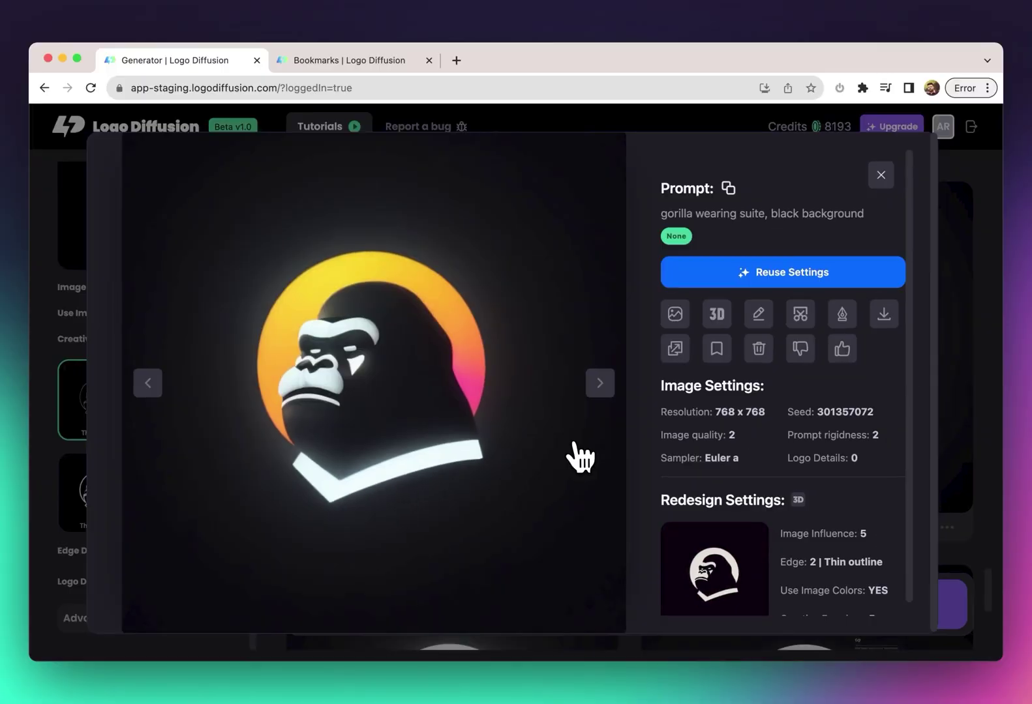
left_click(604, 395)
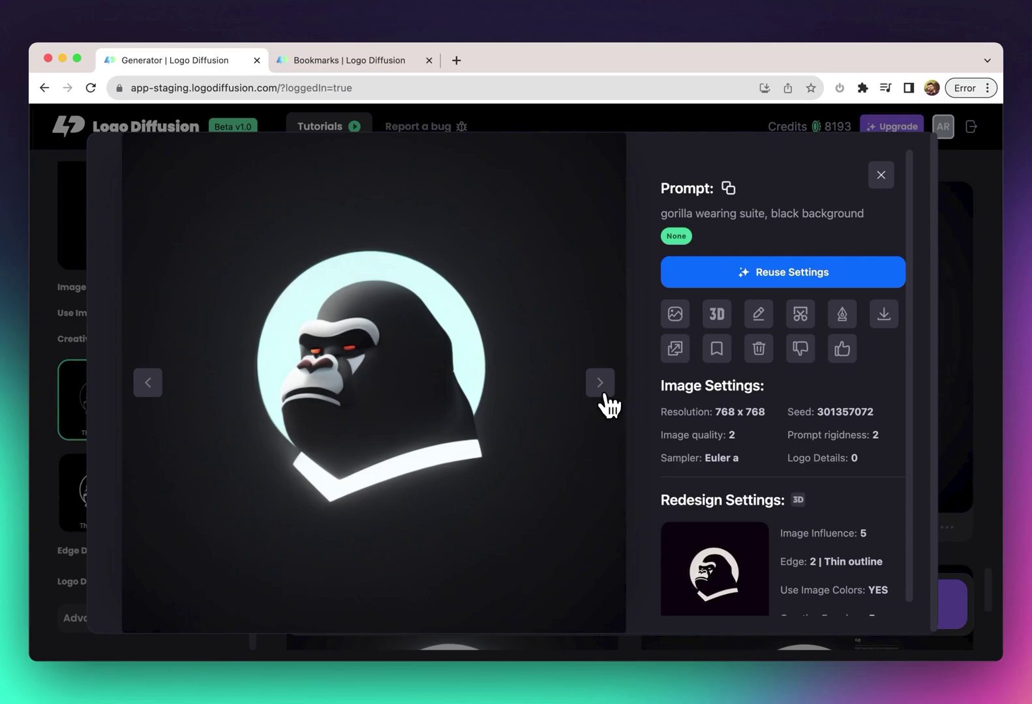
left_click(604, 395)
left_click(604, 396)
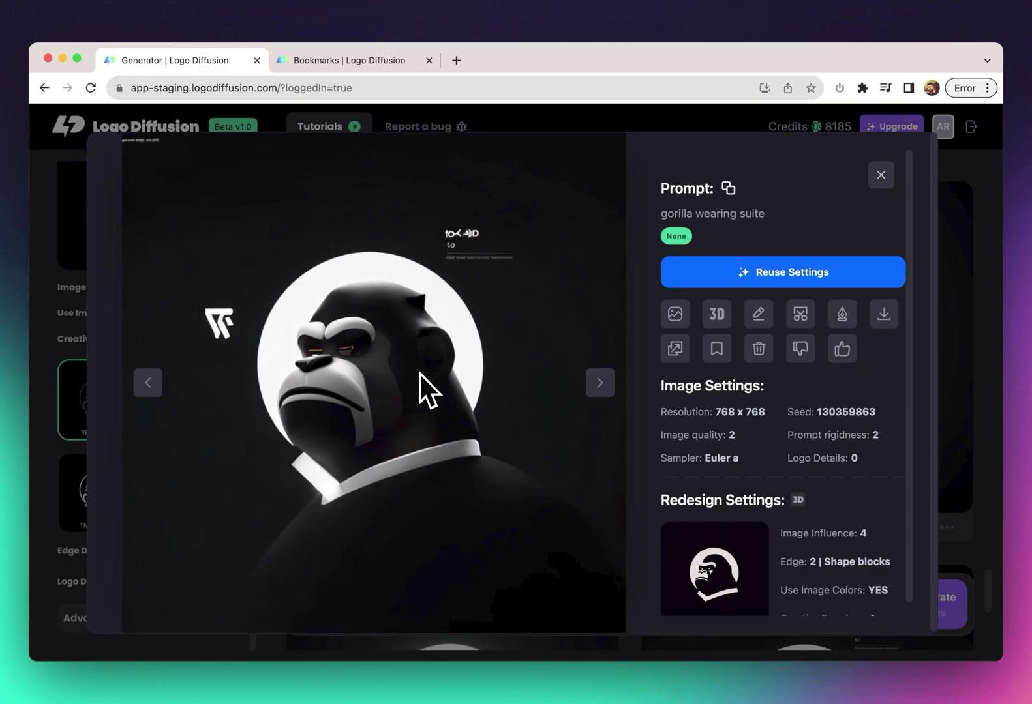
left_click(159, 388)
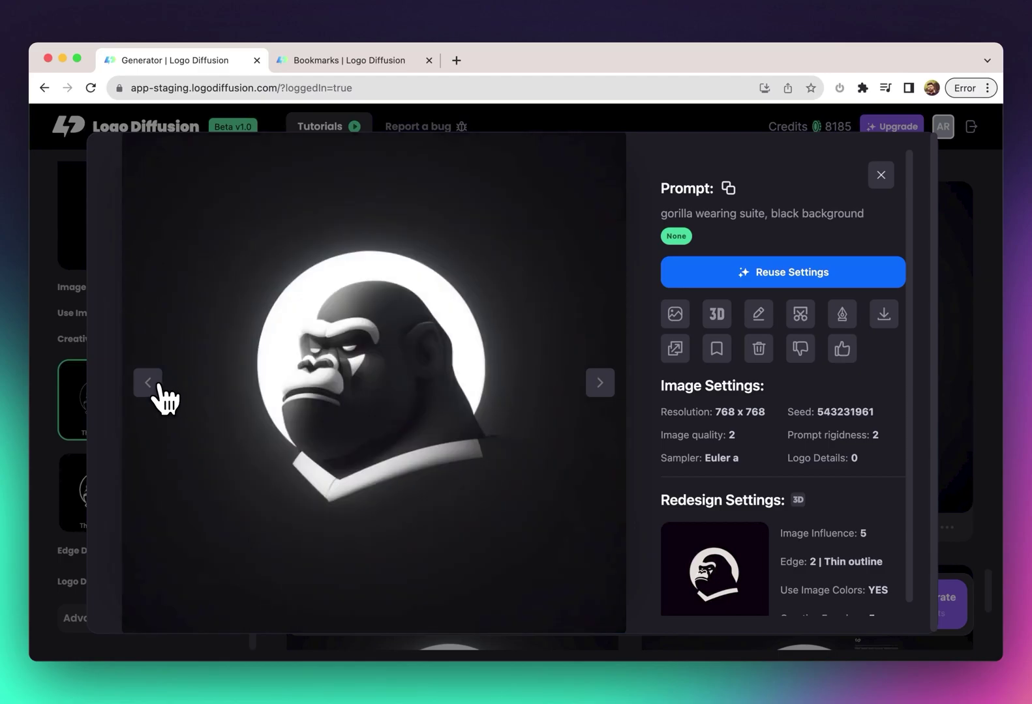